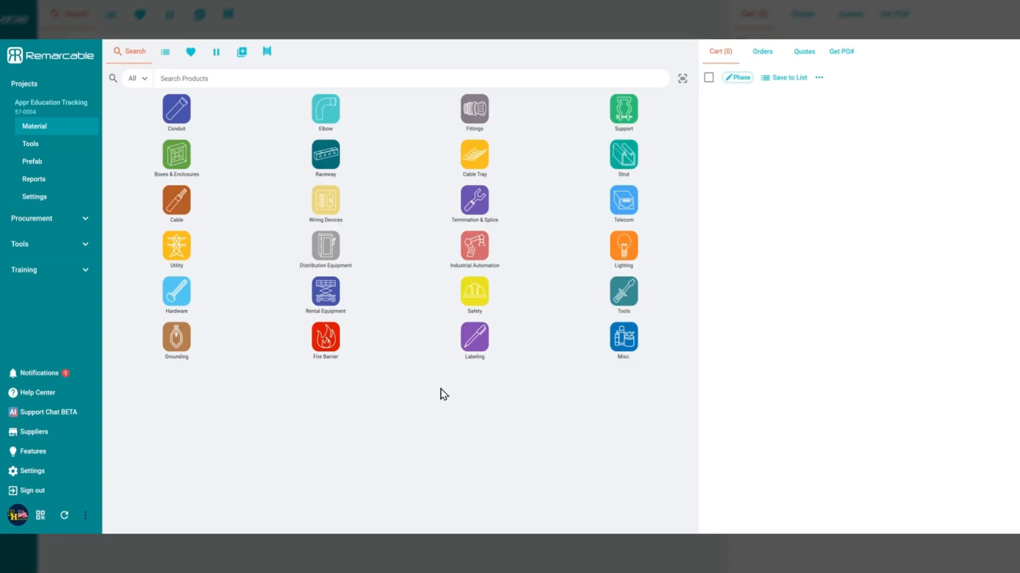
Open the newest shipped tool request of the Appr Education Tracking project
left_click(73, 148)
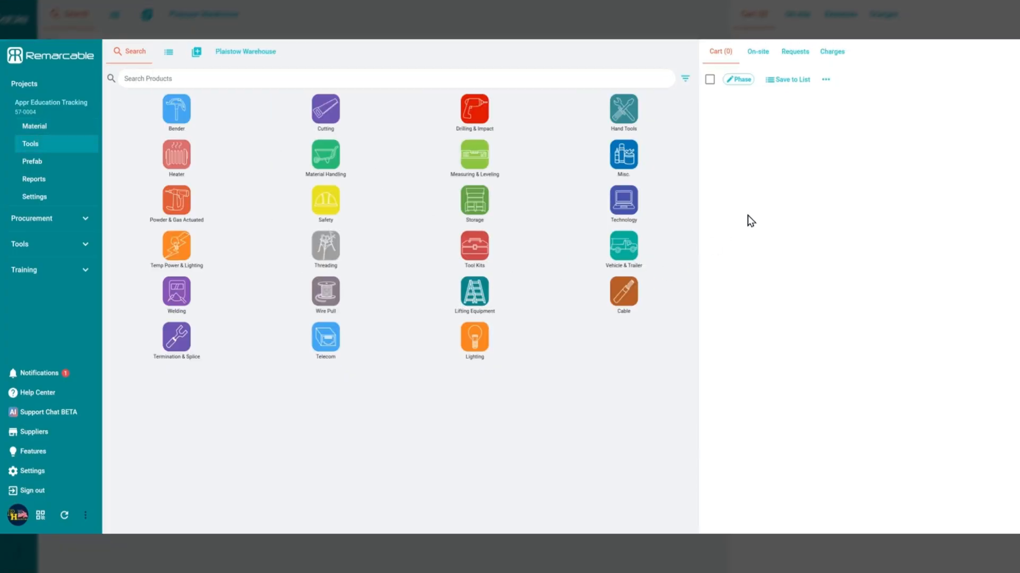
left_click(772, 57)
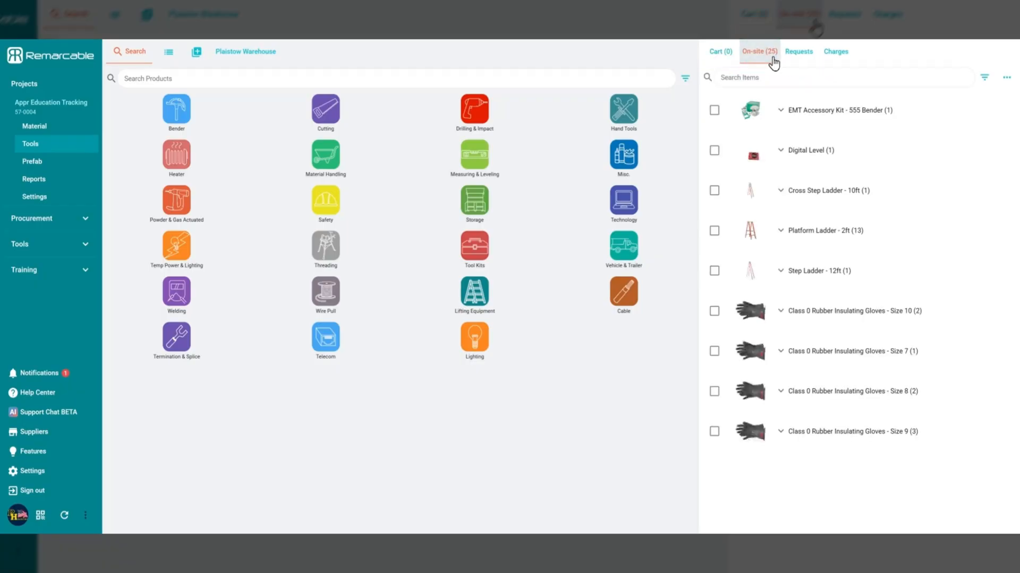
left_click(808, 57)
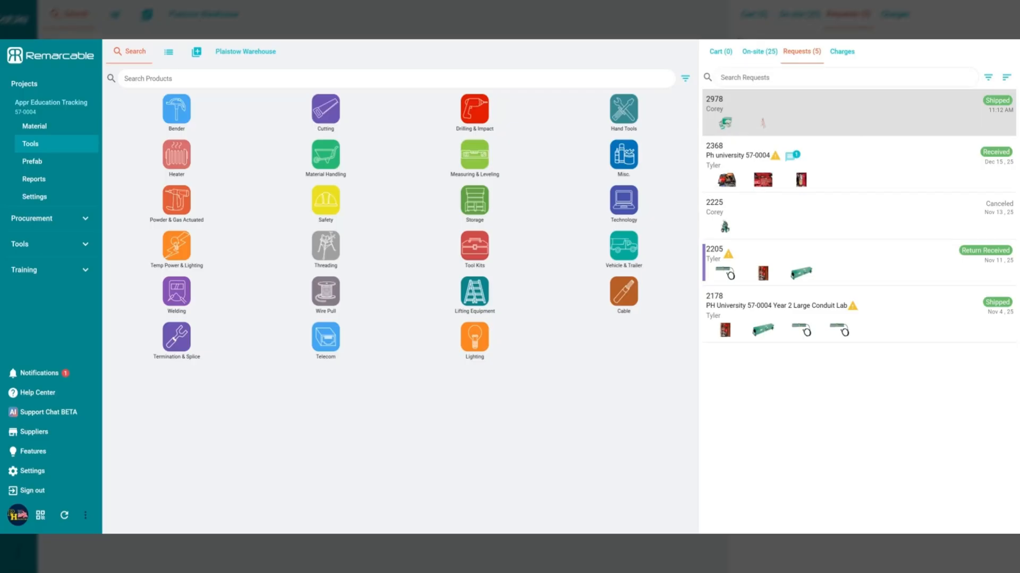
left_click(865, 121)
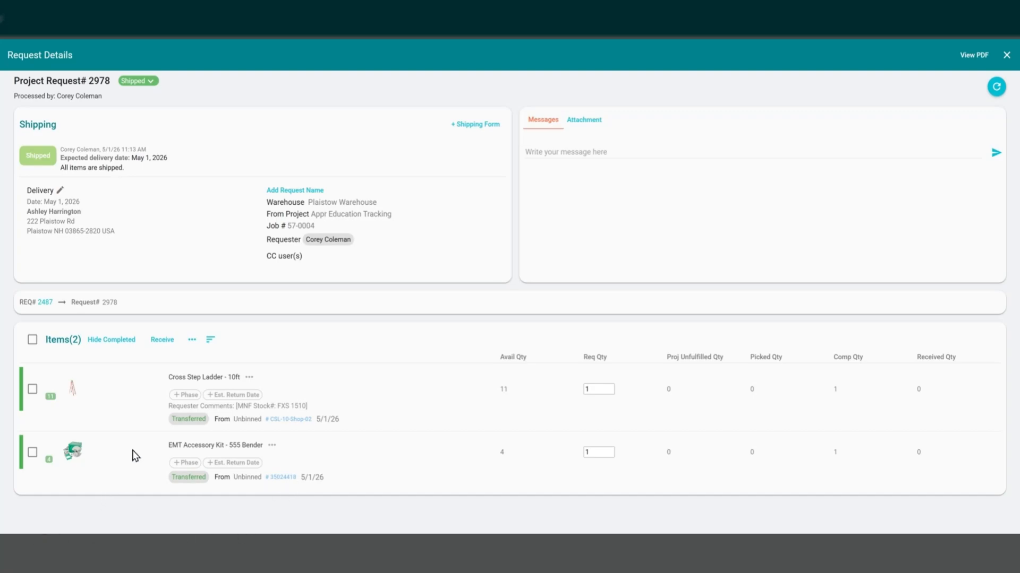
Receive one Cross Step Ladder - 10ft and one EMT Accessory Kit - 555 Bender with the comment "Ladder has missing label", saving the received quantities
left_click(161, 349)
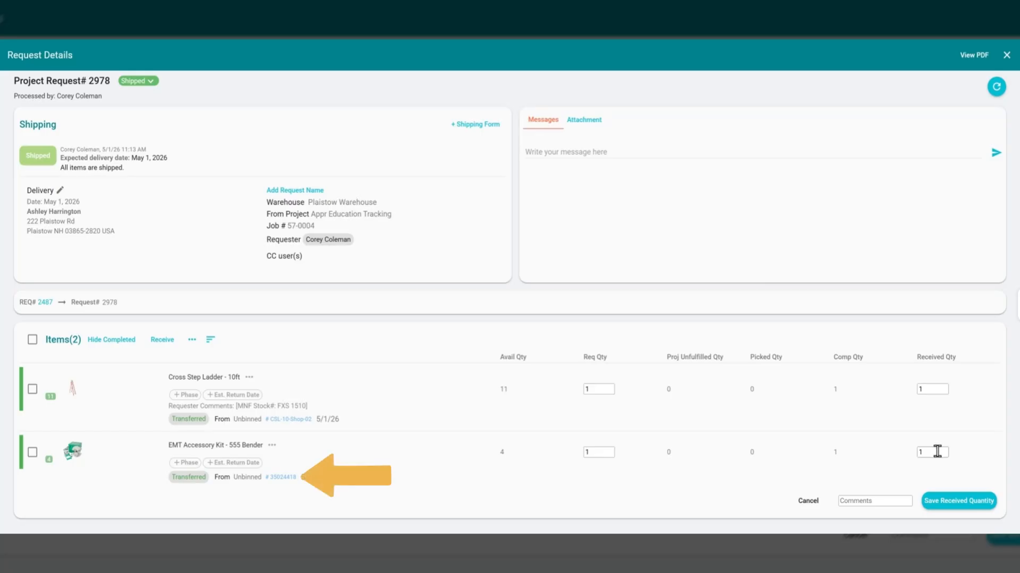
left_click(865, 501)
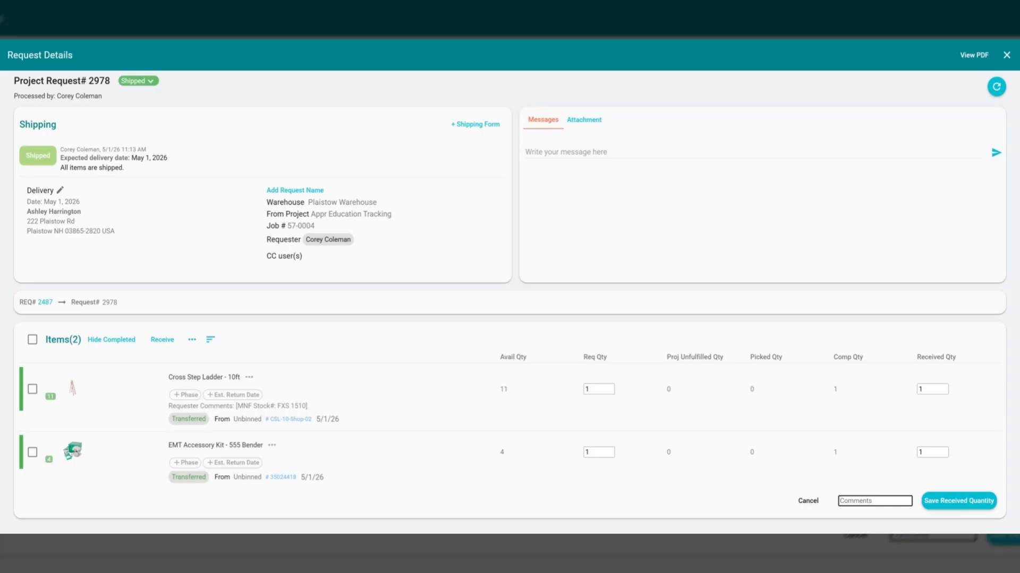
type("L")
type("adder has missing label")
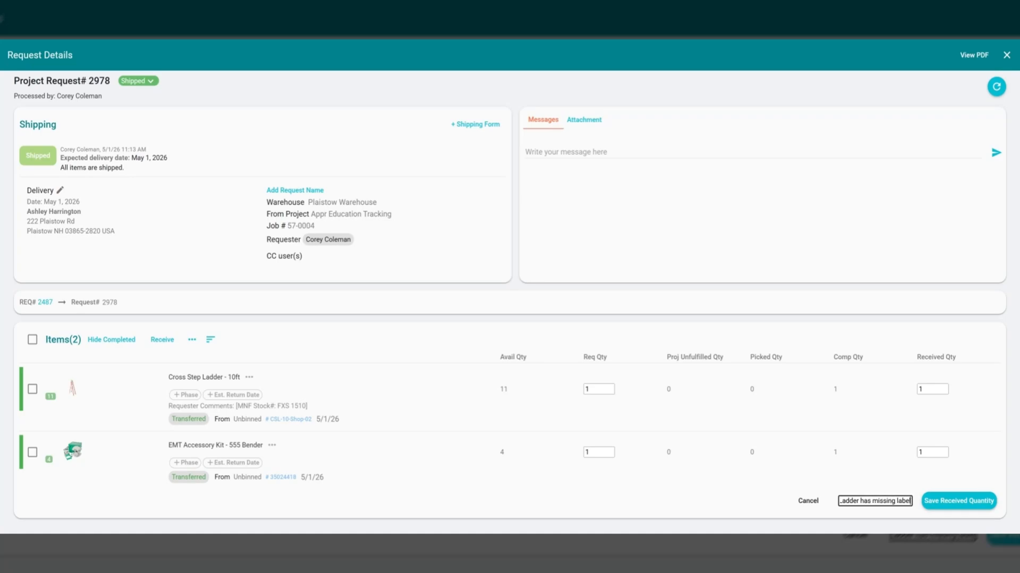
left_click(890, 477)
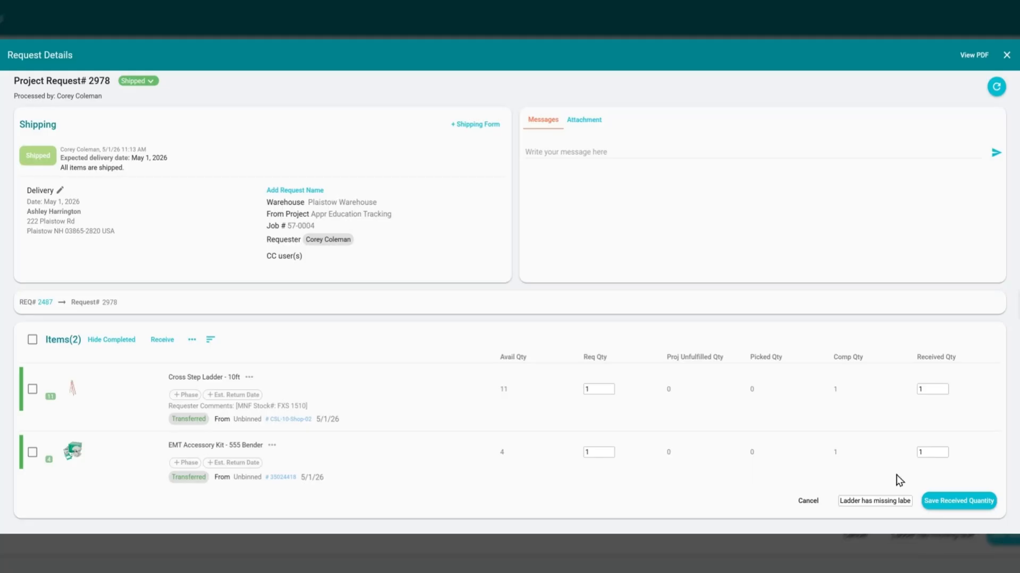
left_click(947, 507)
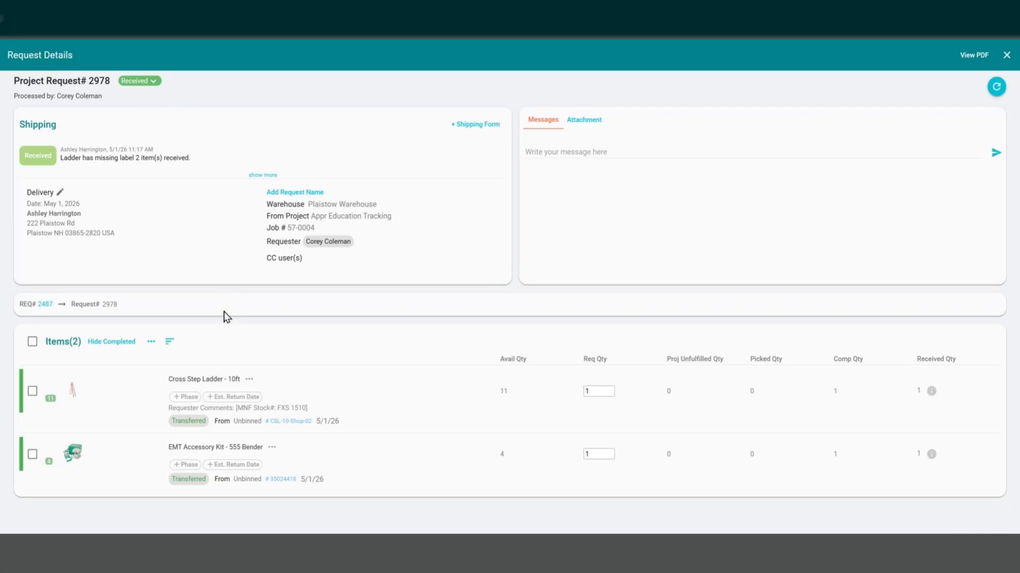
Review the item details and transfer history of the received Cross Step Ladder - 10ft and close the request
left_click(291, 424)
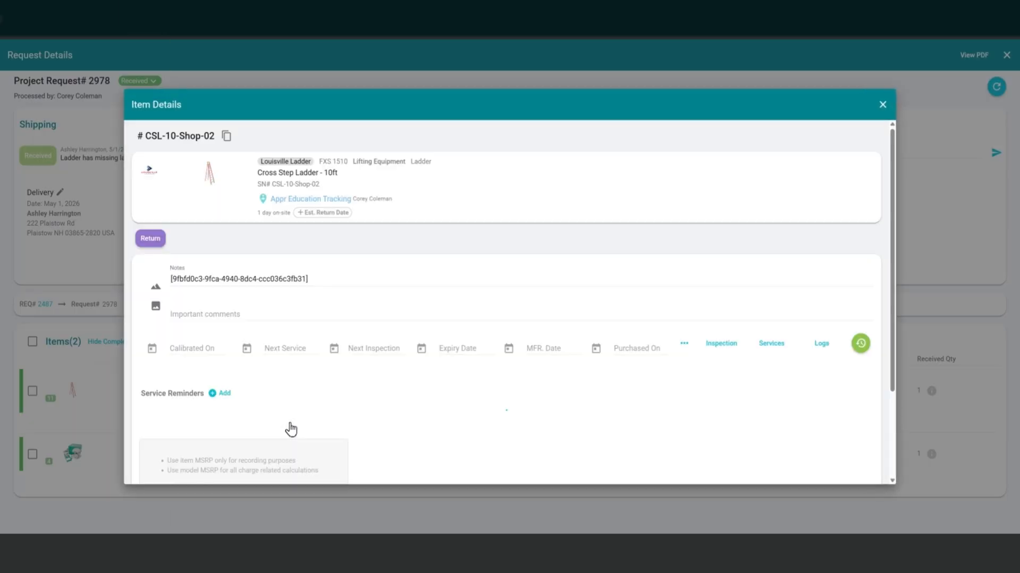
scroll(334, 244, "down", 2)
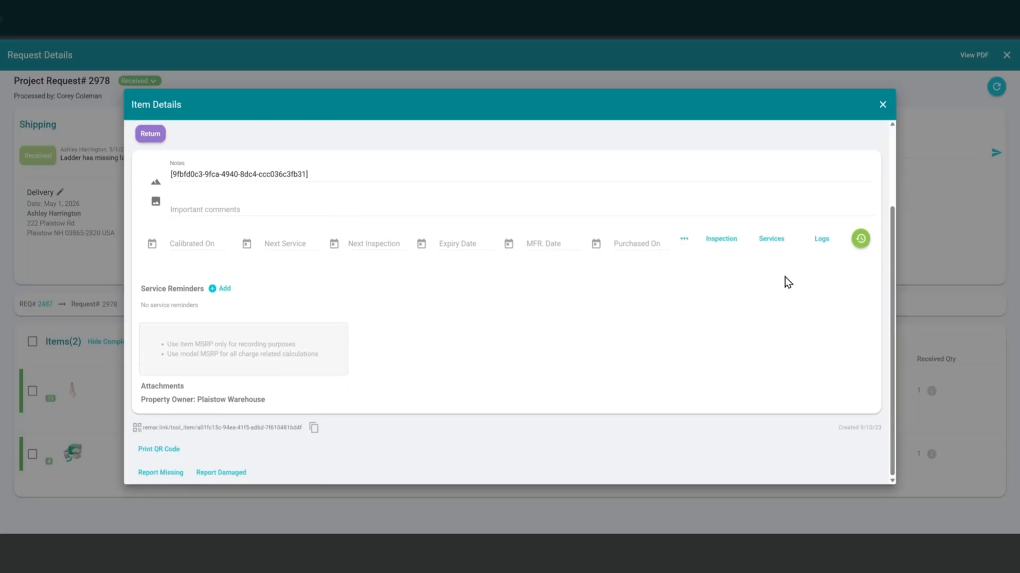
left_click(860, 238)
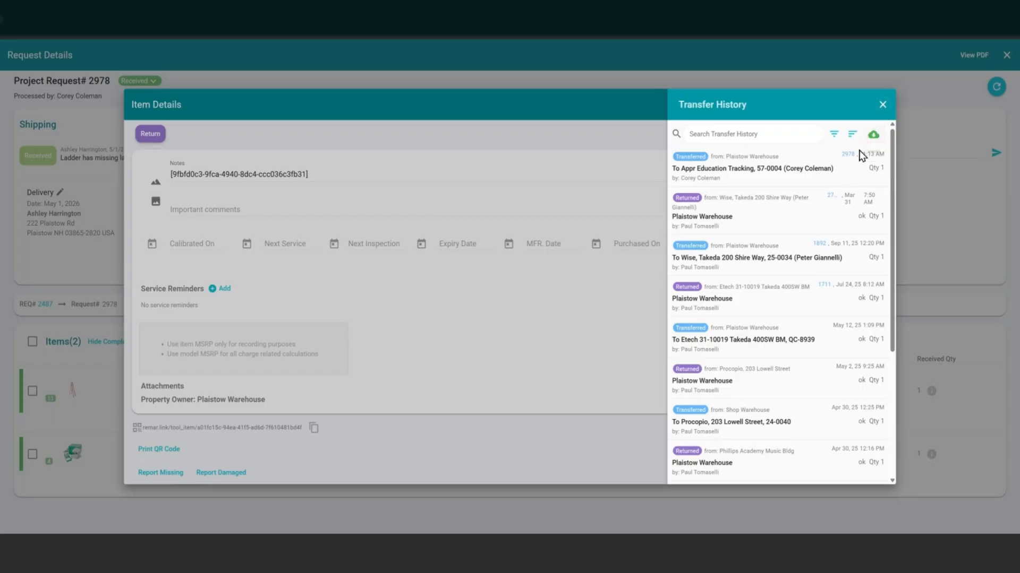
left_click(883, 104)
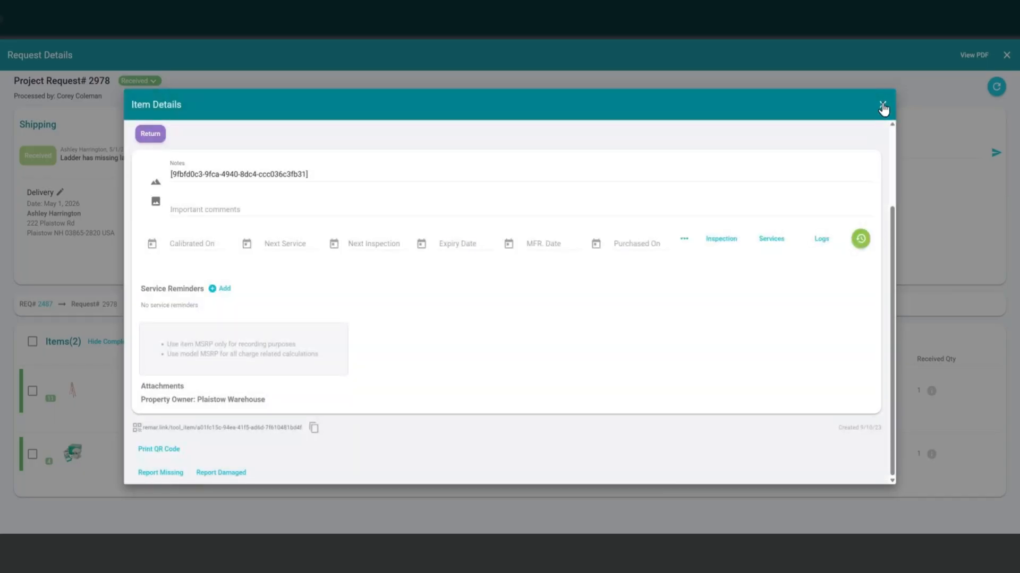
left_click(883, 106)
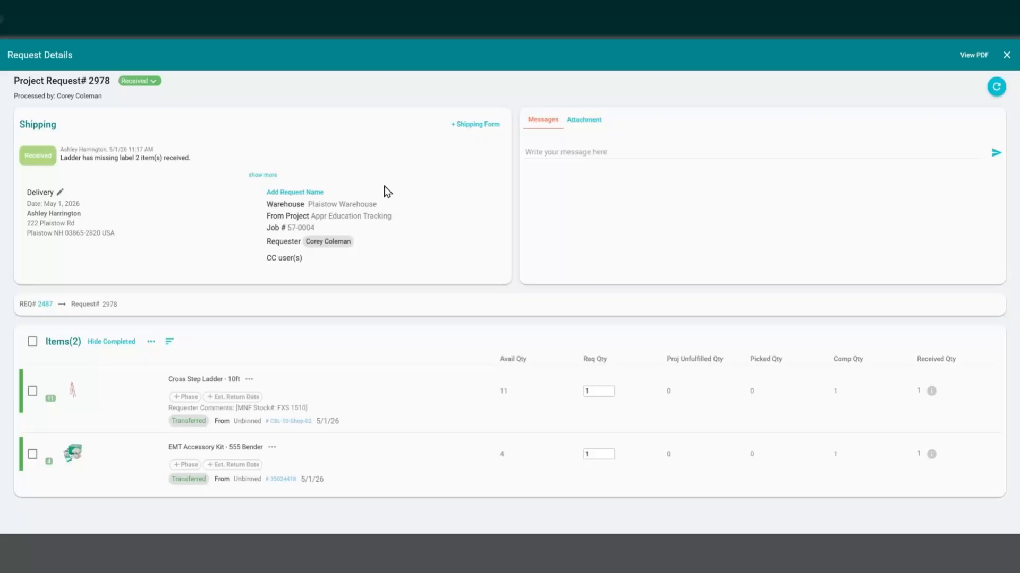
left_click(1006, 55)
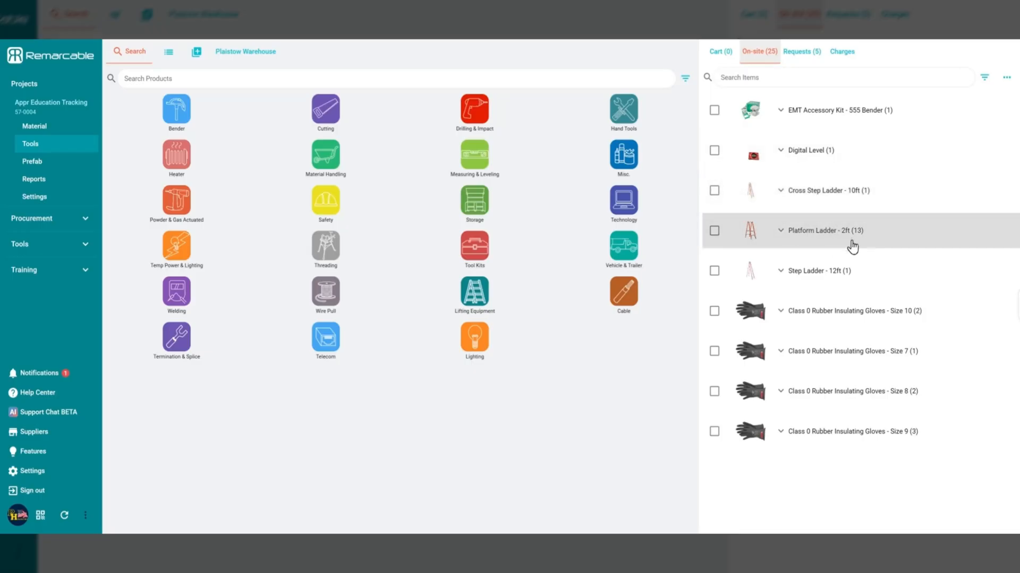
Examine the individual Platform Ladder - 2ft units in the project's on-site tools list
left_click(781, 233)
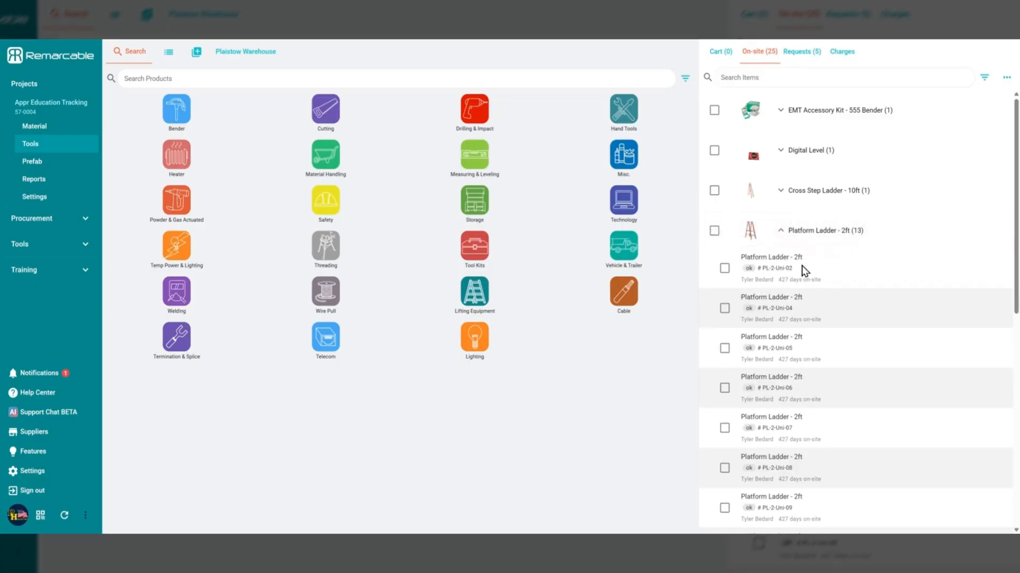
left_click_drag(793, 269, 762, 270)
left_click(746, 283)
scroll(755, 276, "down", 5)
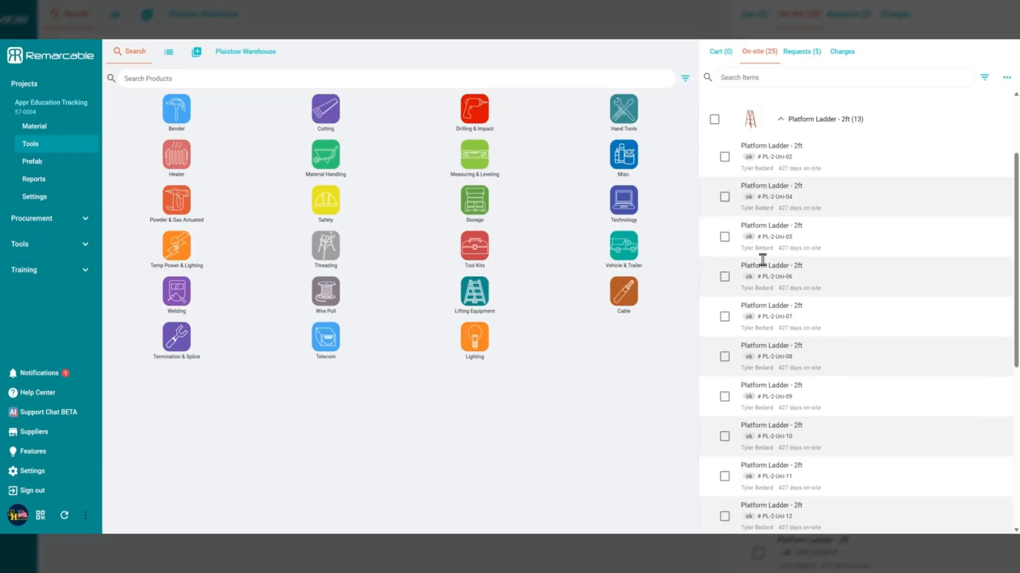
scroll(751, 262, "up", 5)
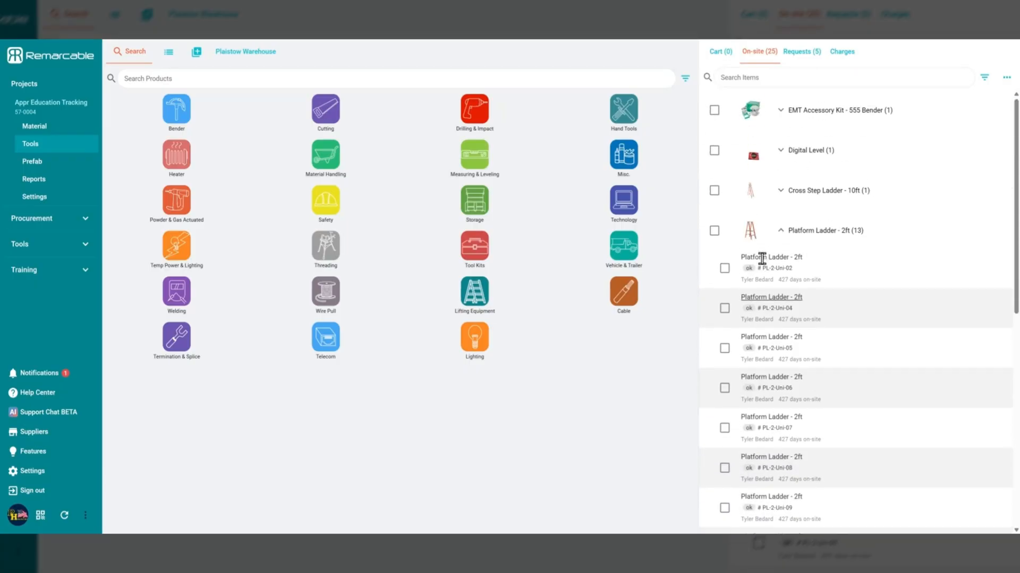
left_click(764, 230)
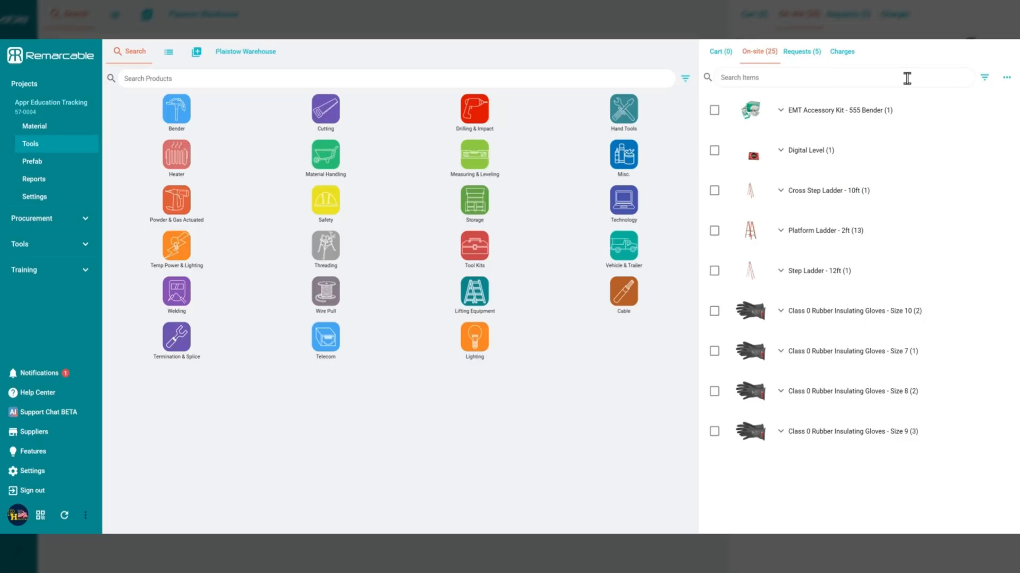
left_click(1008, 81)
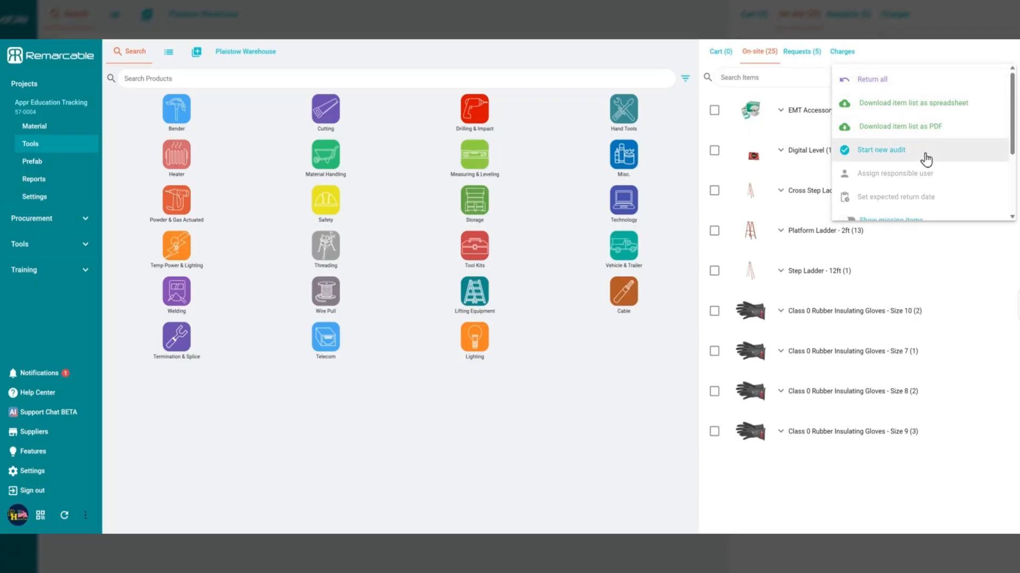
left_click(971, 53)
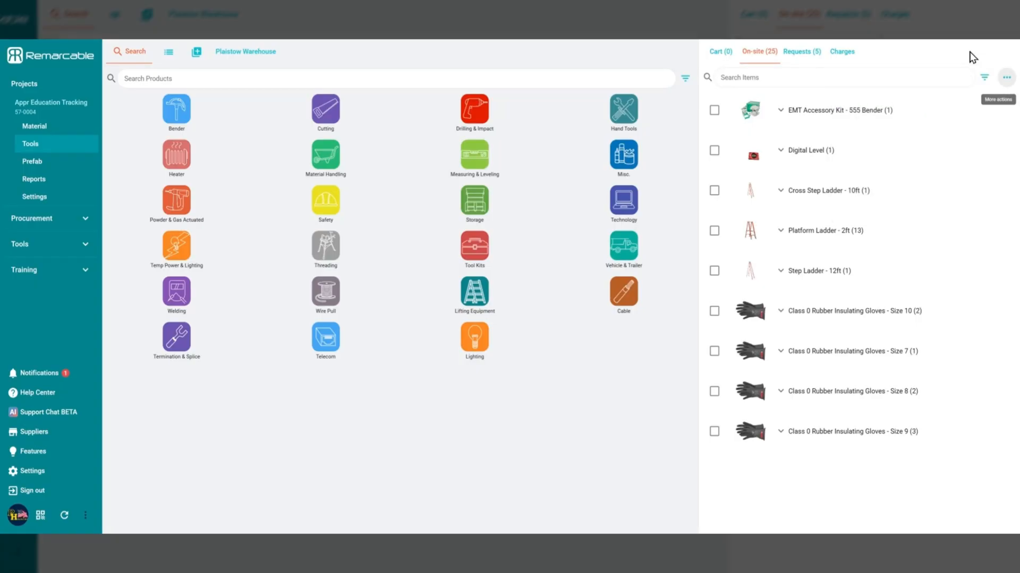
Start an audit named "Post Use Check" for only the on-site Cross Step Ladder - 10ft and Digital Level
left_click(714, 190)
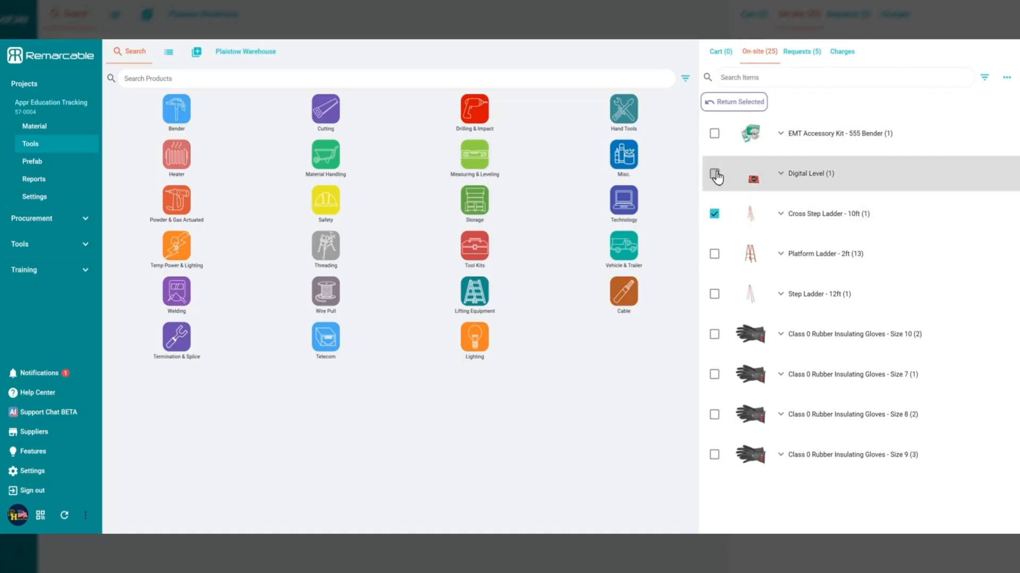
left_click(715, 175)
left_click(1006, 78)
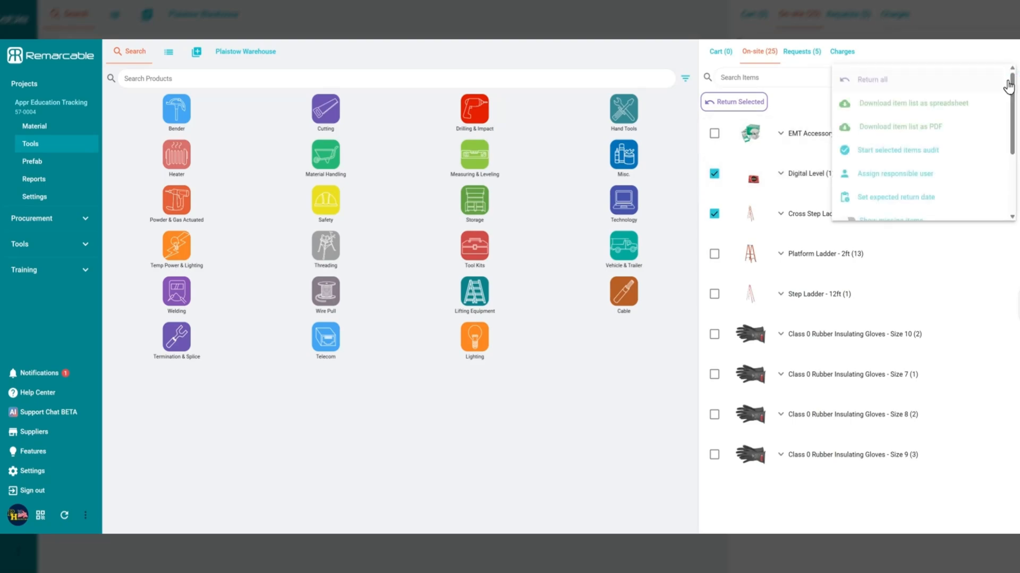
left_click(930, 158)
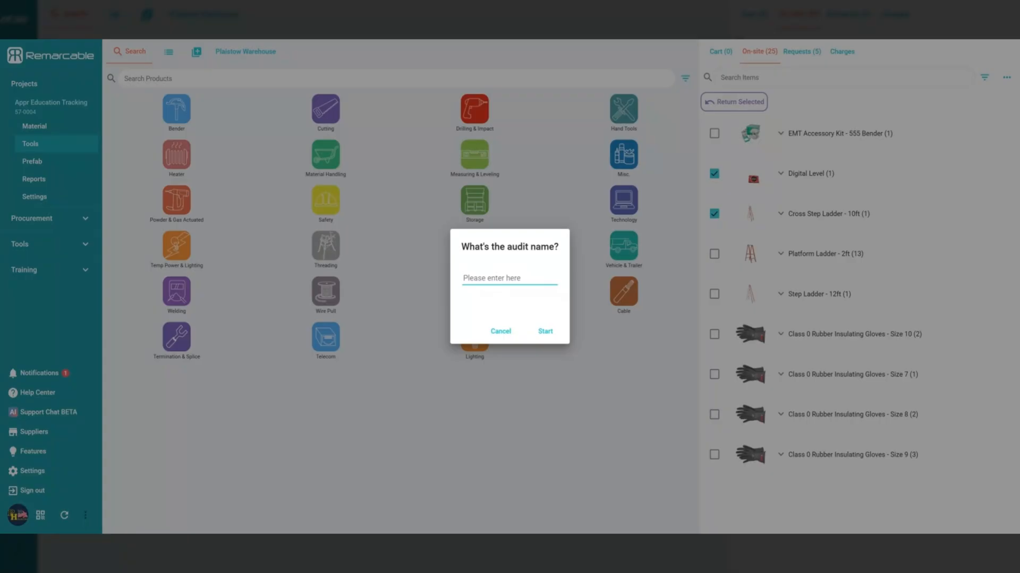
type("Post Use Check")
key("Return")
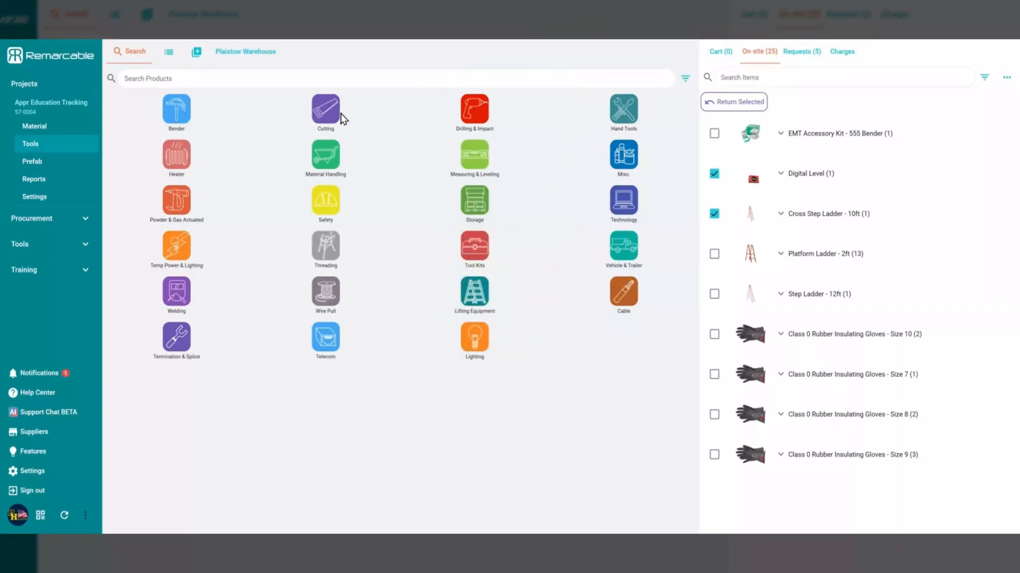
Open the Post Use Check audit from the project's asset audit reports
left_click(61, 183)
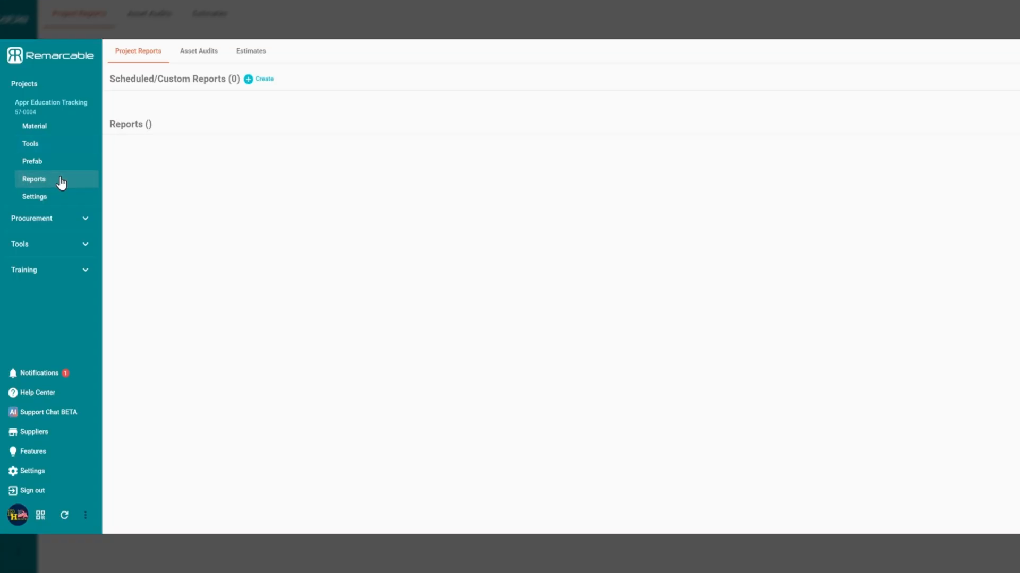
left_click(201, 58)
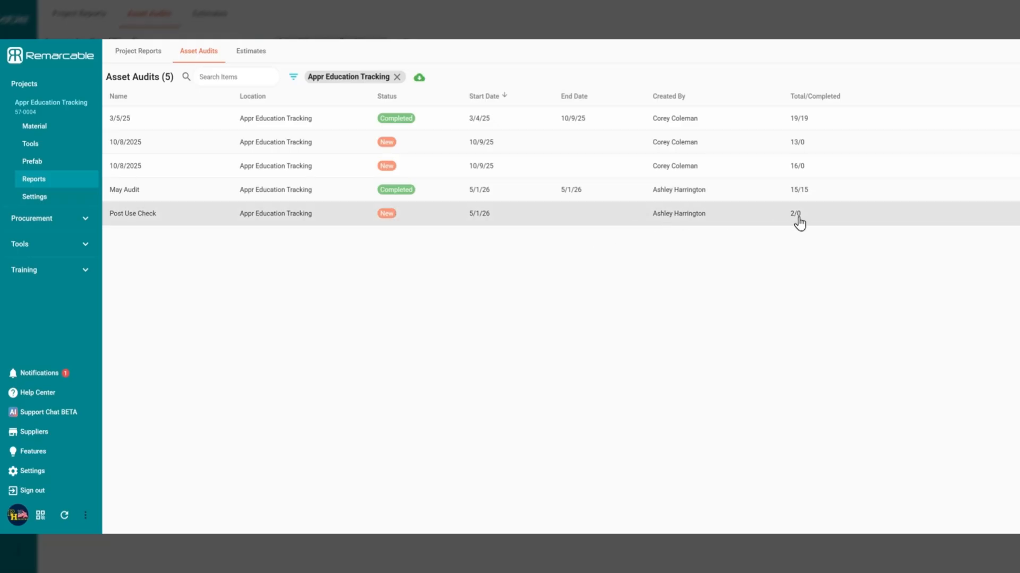
left_click(408, 225)
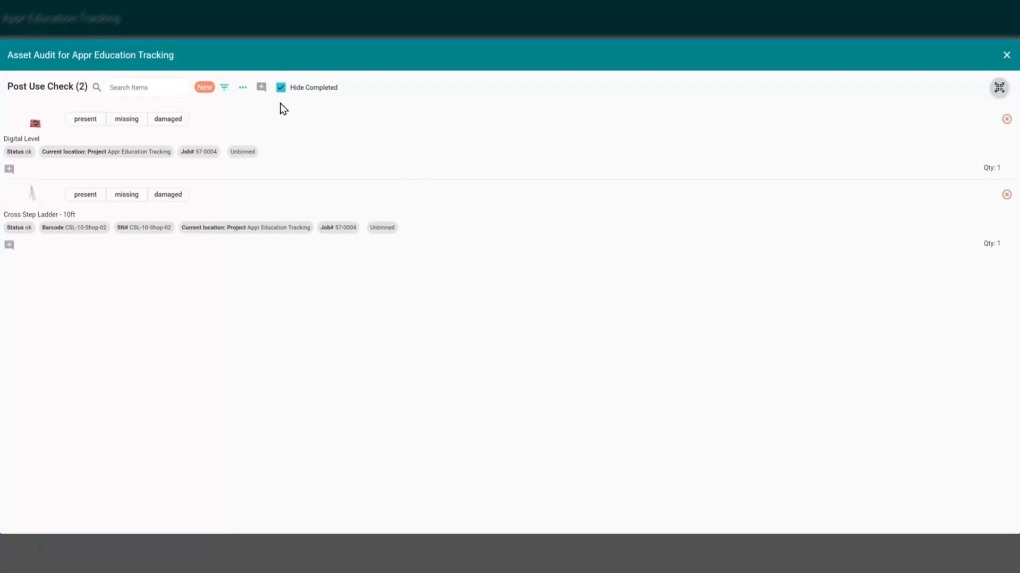
left_click(243, 89)
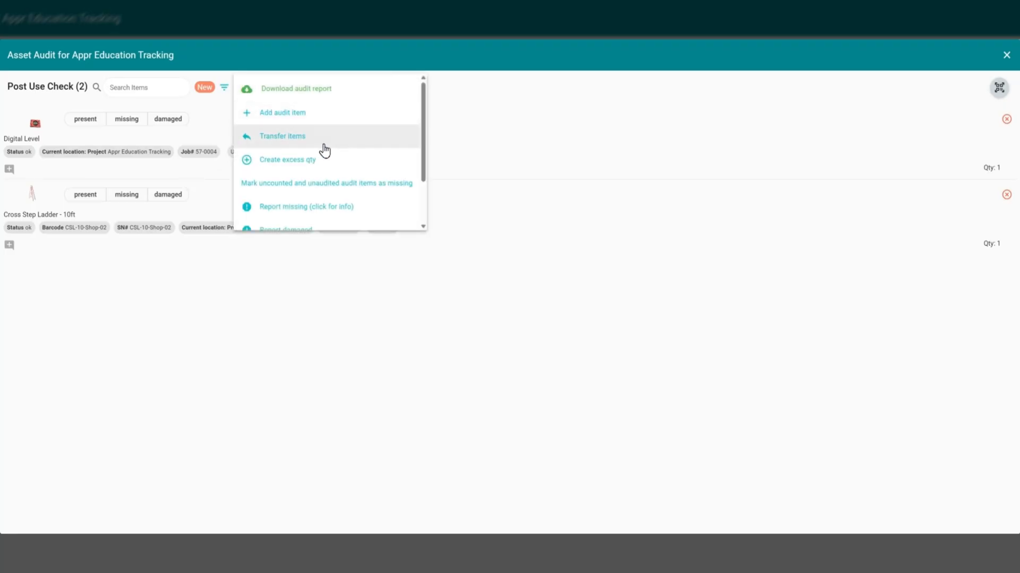
scroll(308, 216, "down", 3)
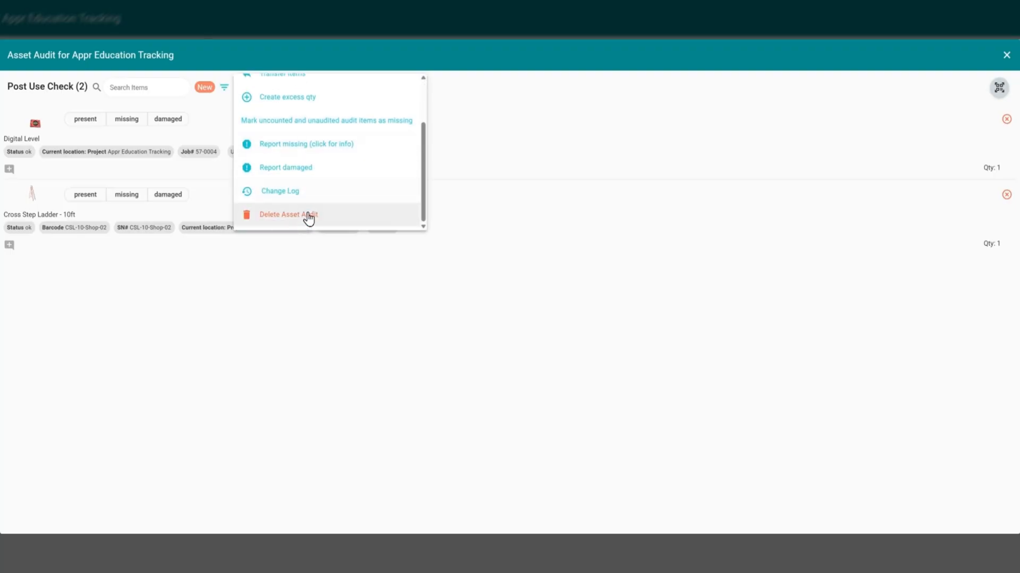
scroll(308, 216, "up", 3)
left_click(530, 113)
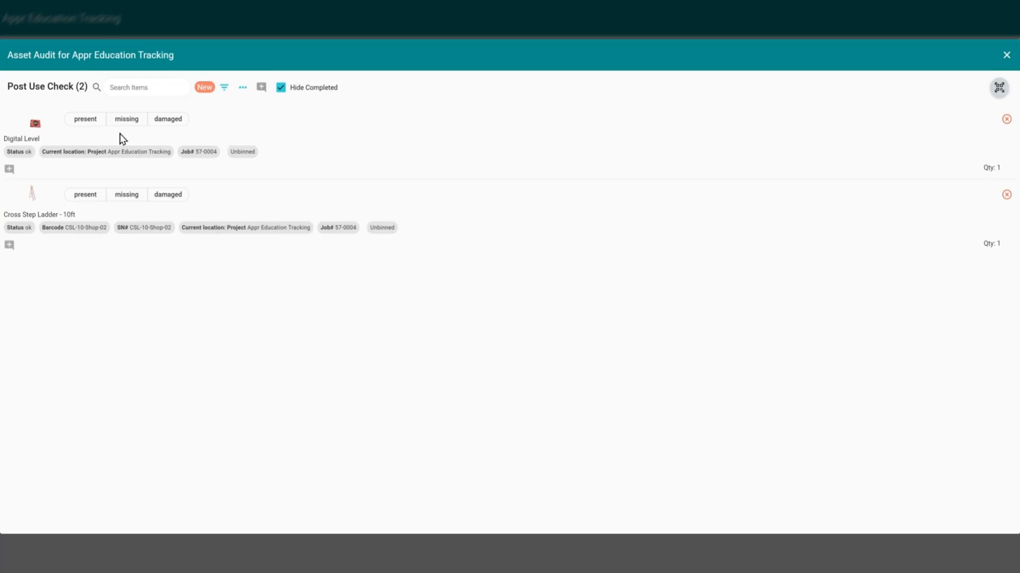
Mark the Digital Level as present in the Post Use Check audit and show completed items in its list
left_click(91, 123)
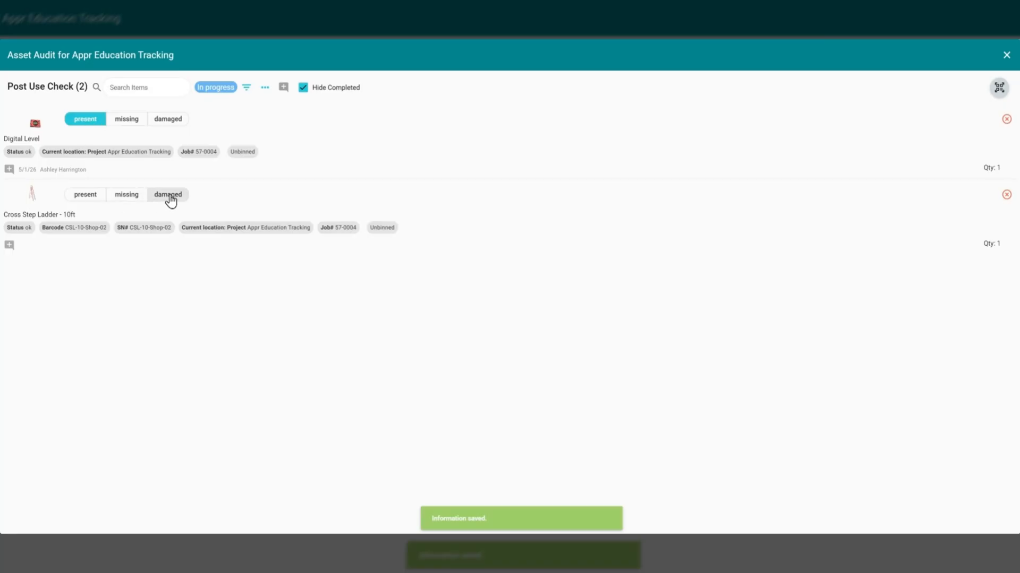
left_click(301, 91)
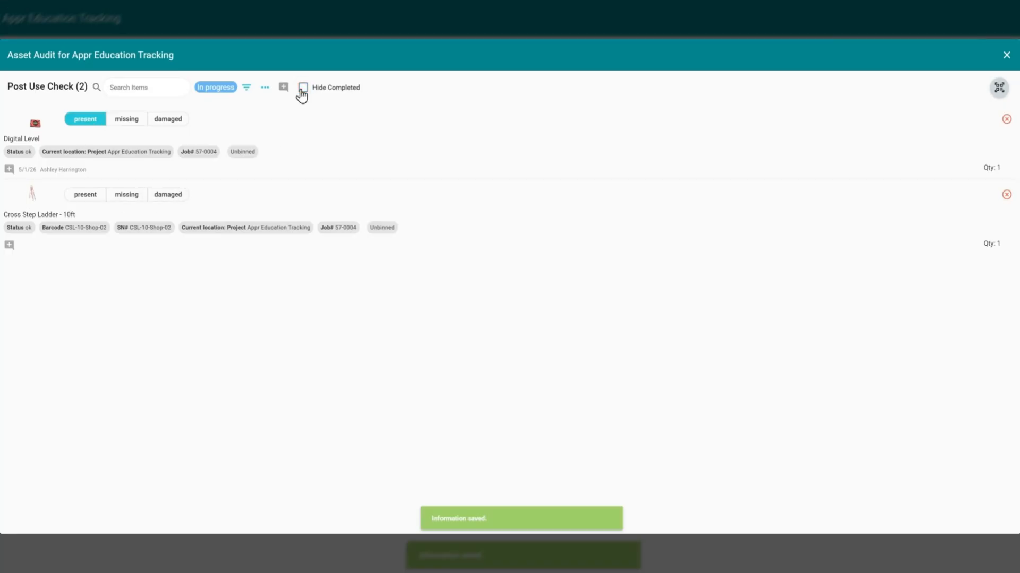
left_click(302, 91)
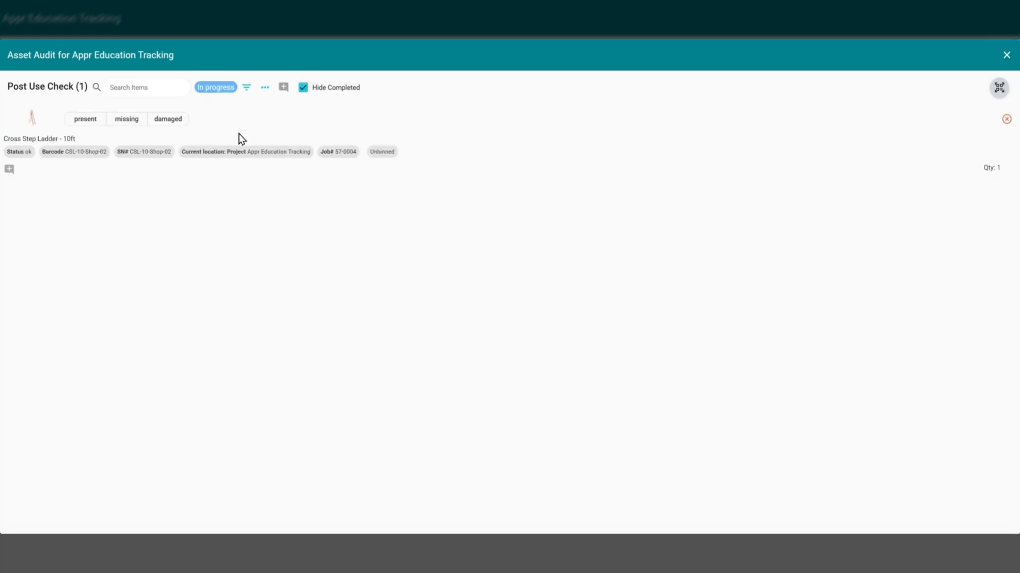
left_click(304, 91)
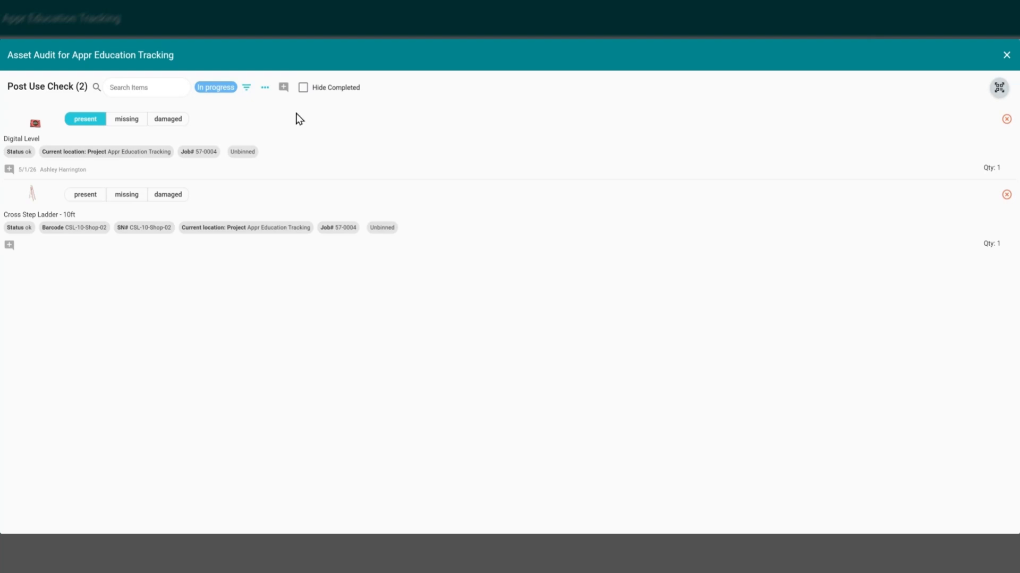
Mark the Cross Step Ladder - 10ft as damaged with the comment "bottom rung has large dent" and close the audit
left_click(304, 92)
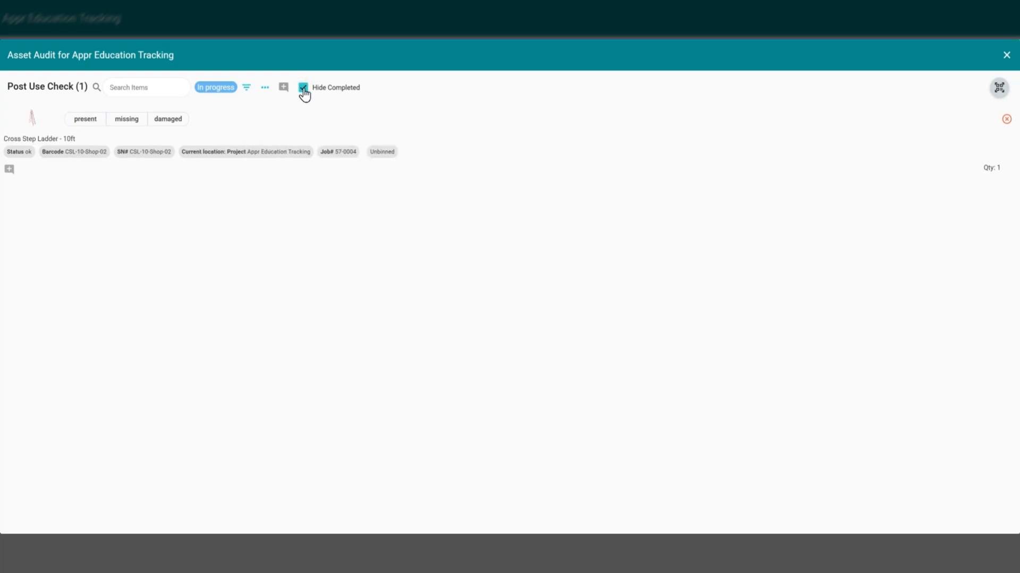
left_click(304, 92)
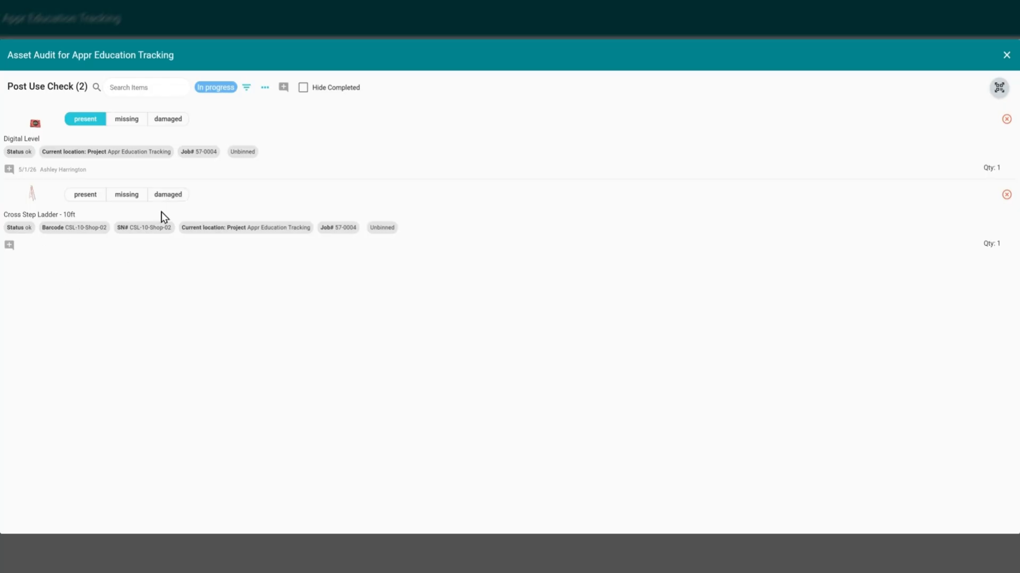
left_click(164, 196)
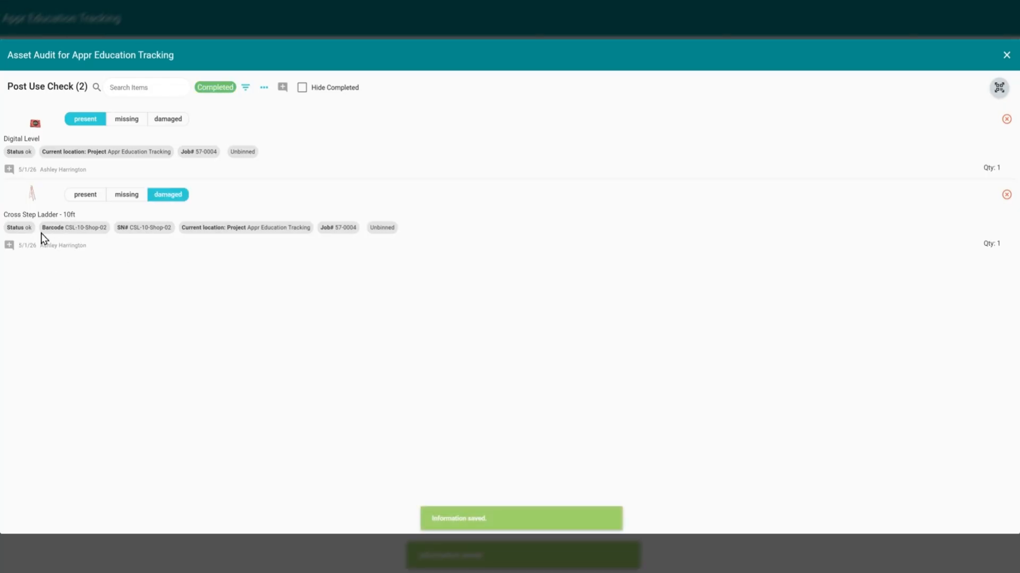
left_click(9, 246)
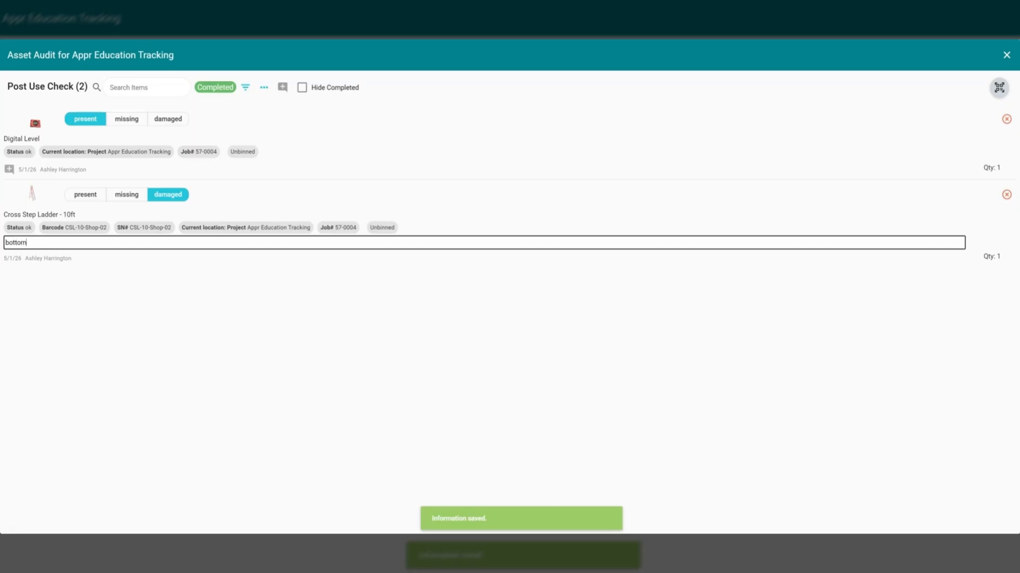
type("bottom rung has large dent")
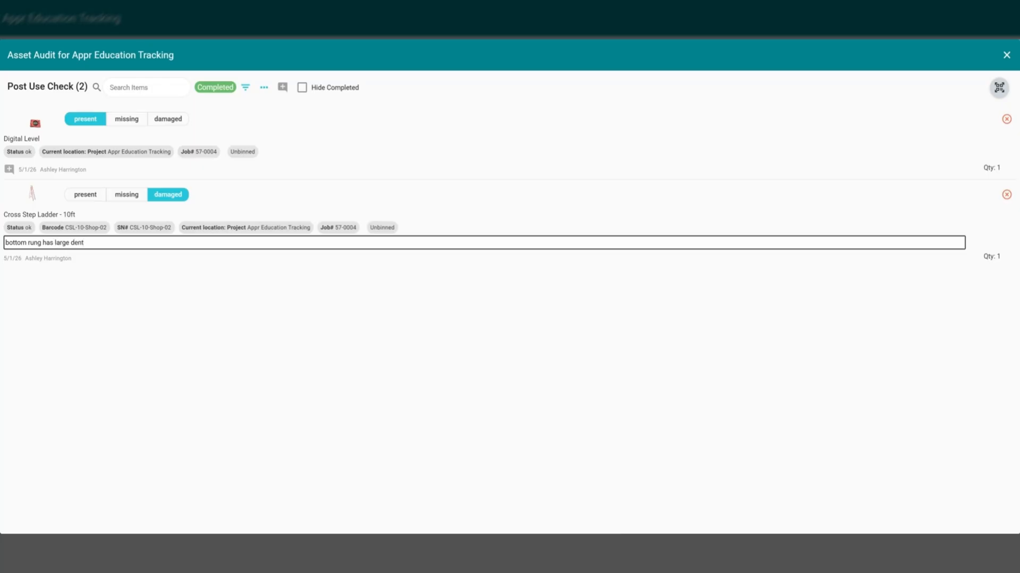
key("Return")
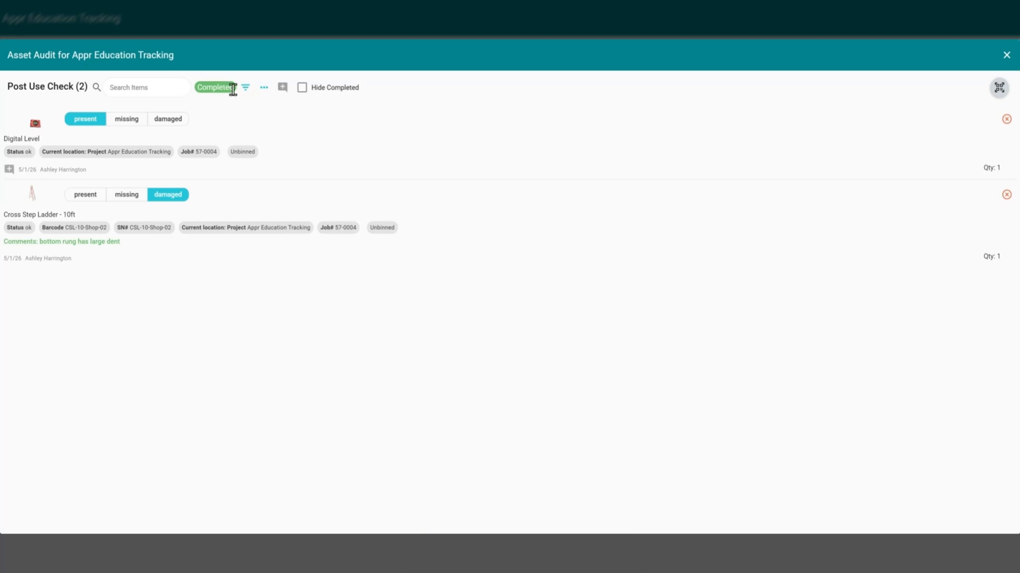
left_click(1007, 56)
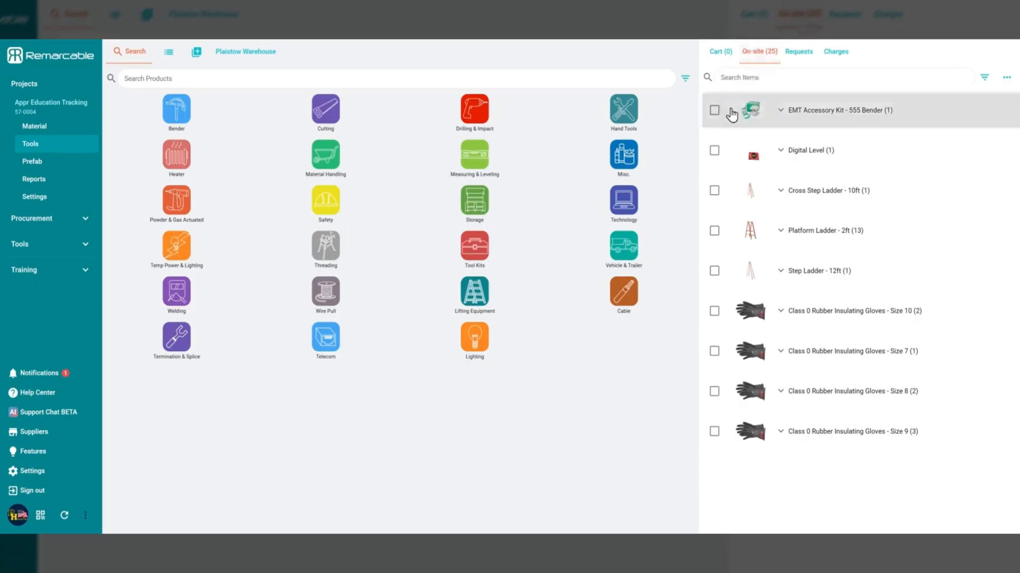
Add the on-site EMT Accessory Kit - 555 Bender to the cart as a return and open the cart
left_click(714, 111)
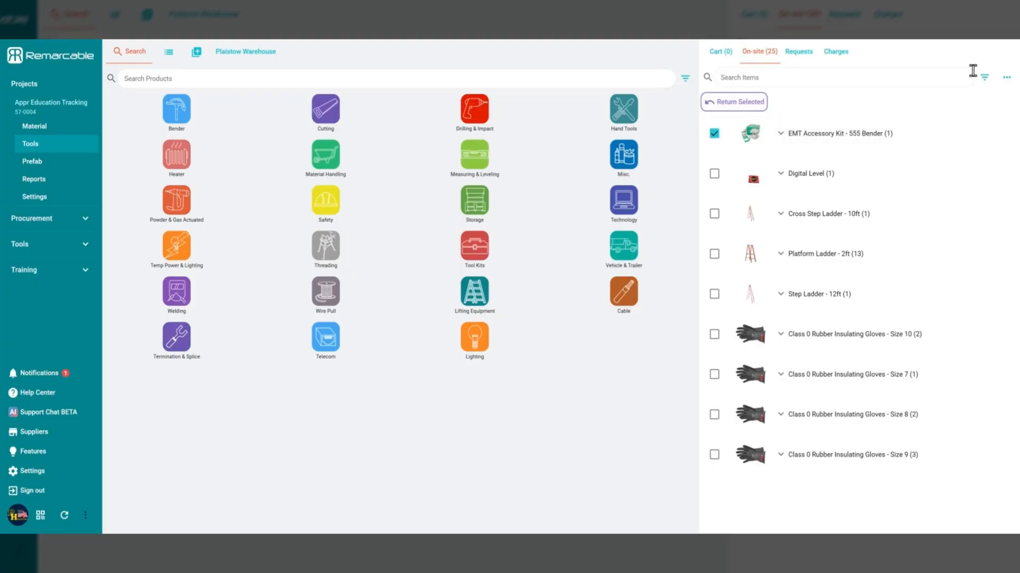
left_click(1007, 77)
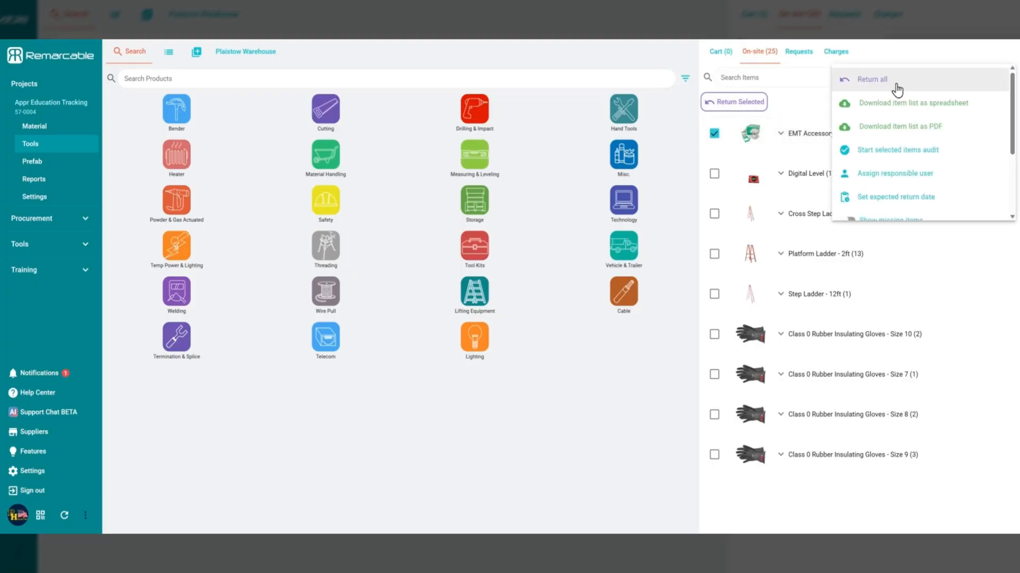
left_click(944, 46)
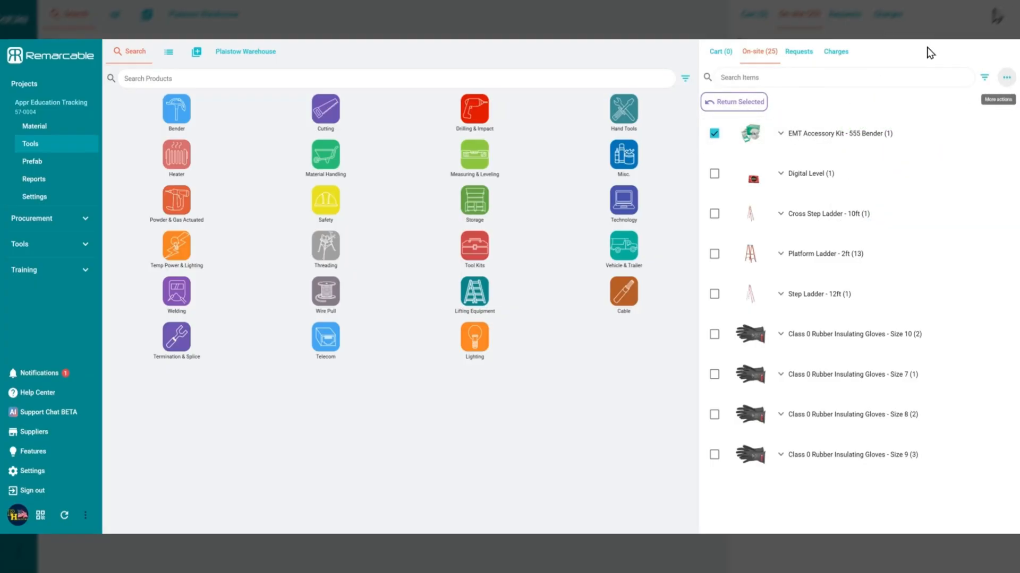
left_click(729, 102)
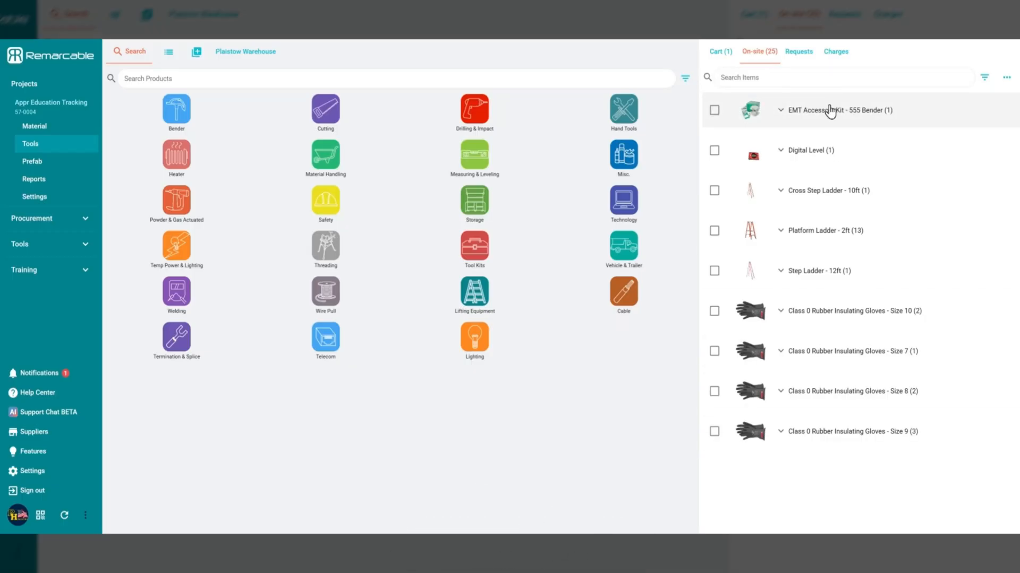
left_click(719, 58)
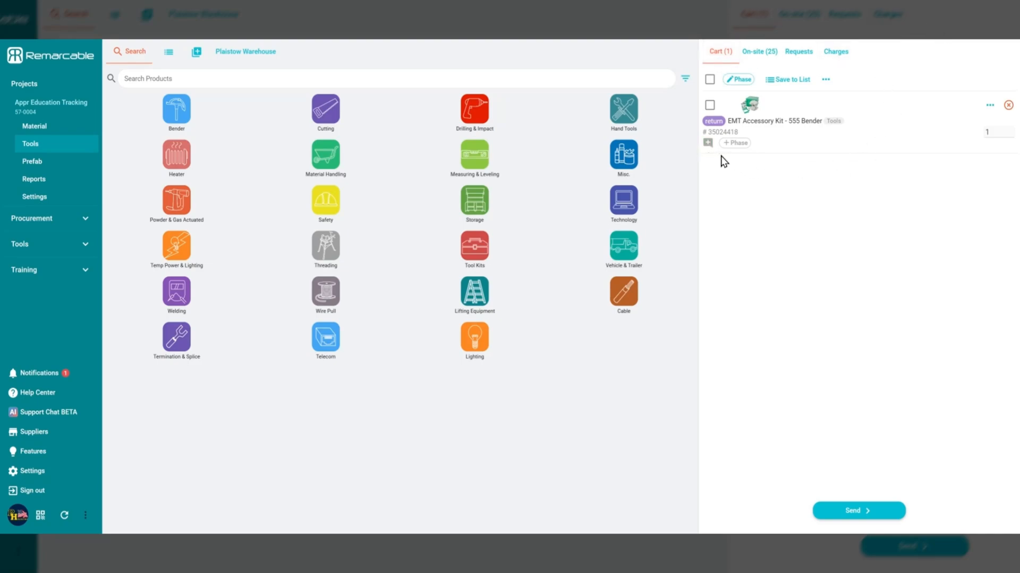
left_click(990, 105)
left_click(894, 202)
left_click(840, 513)
left_click(916, 428)
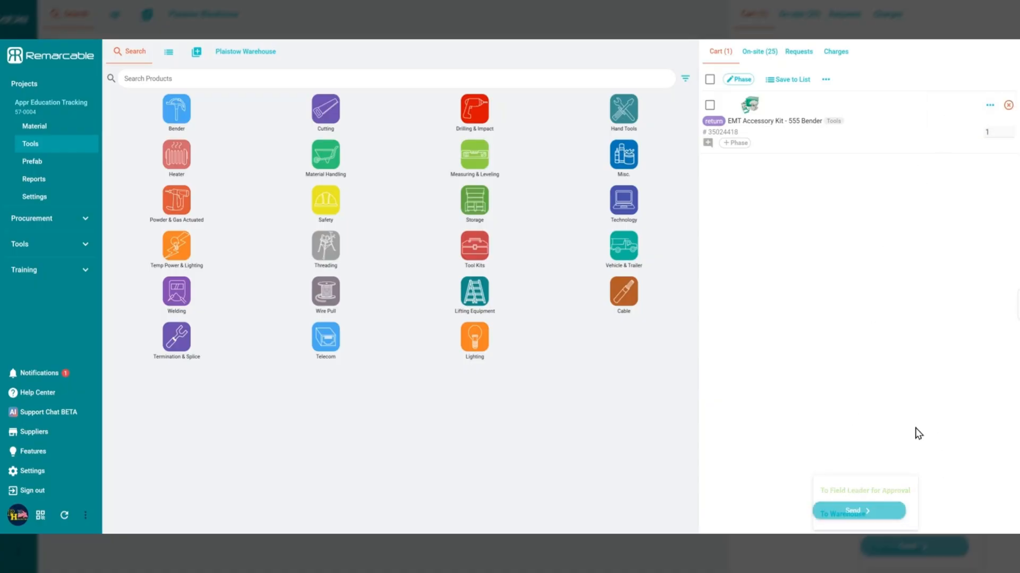
Start sending the return cart to the warehouse and choose "I'll ship items back" instead of requesting a pickup
left_click(846, 518)
left_click(847, 516)
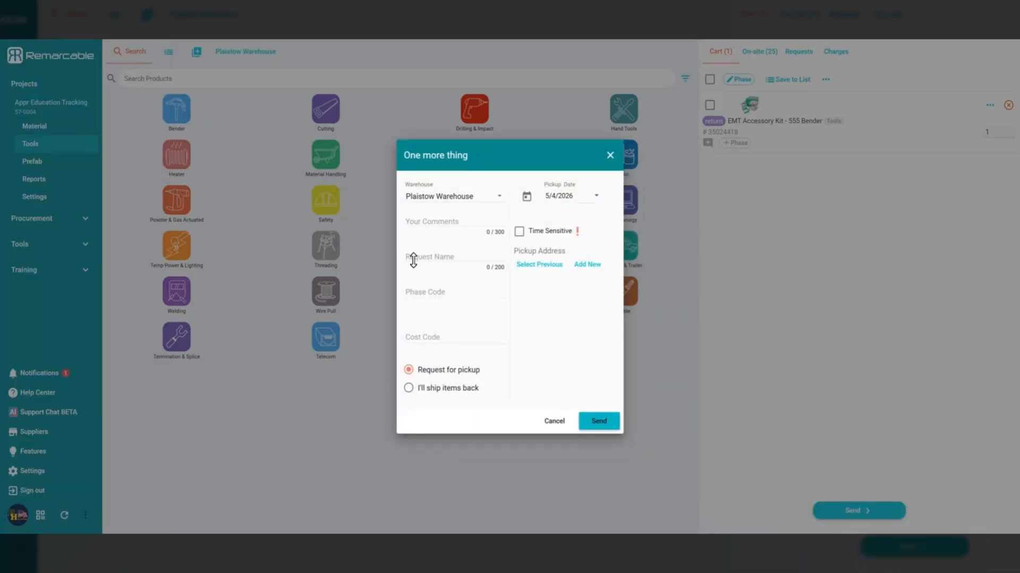
left_click(408, 389)
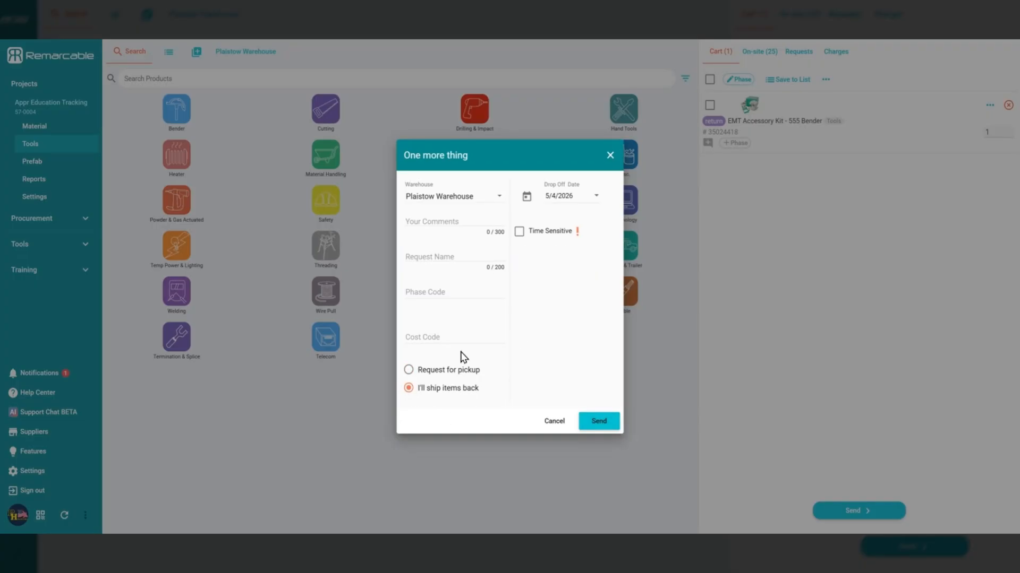
left_click(409, 370)
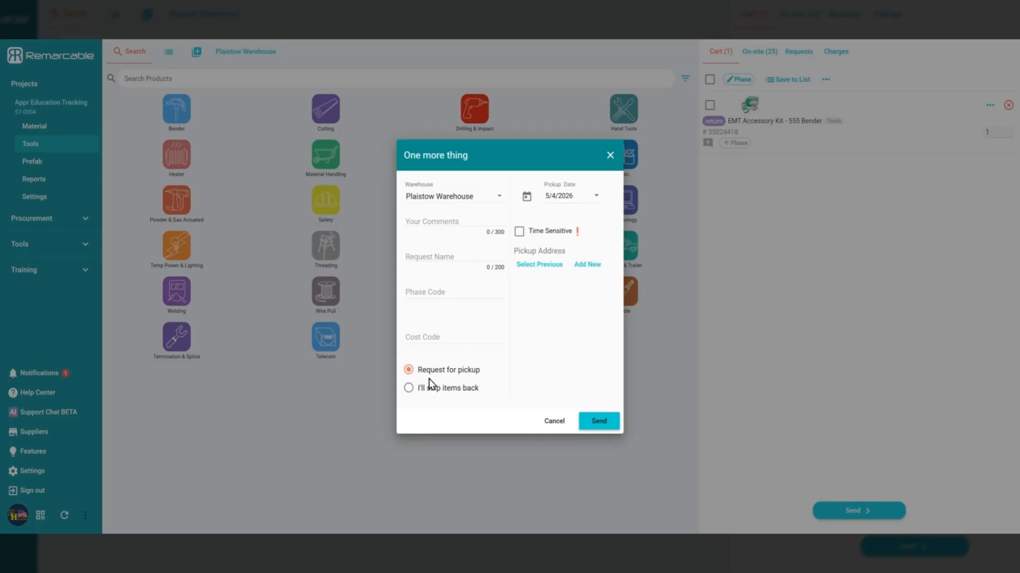
left_click(408, 388)
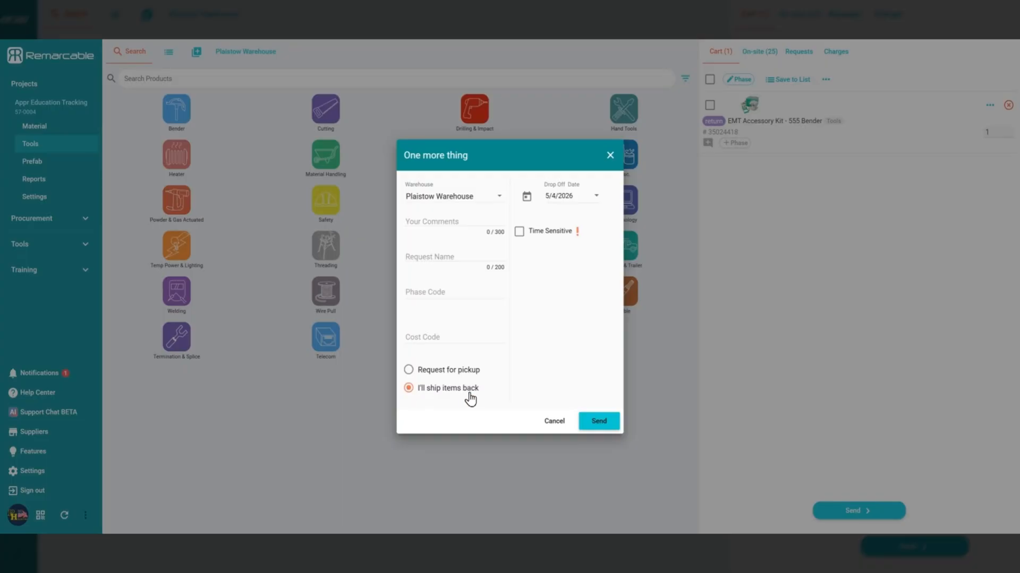
Set the drop-off date to 5/8/2026, send the return request, and open its details from the project's requests
left_click(587, 194)
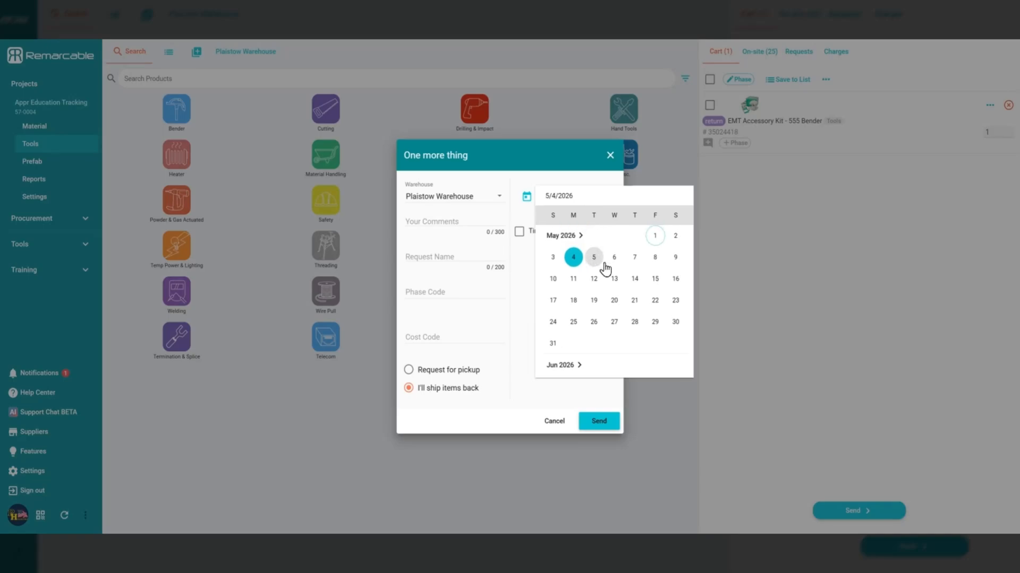
left_click(656, 258)
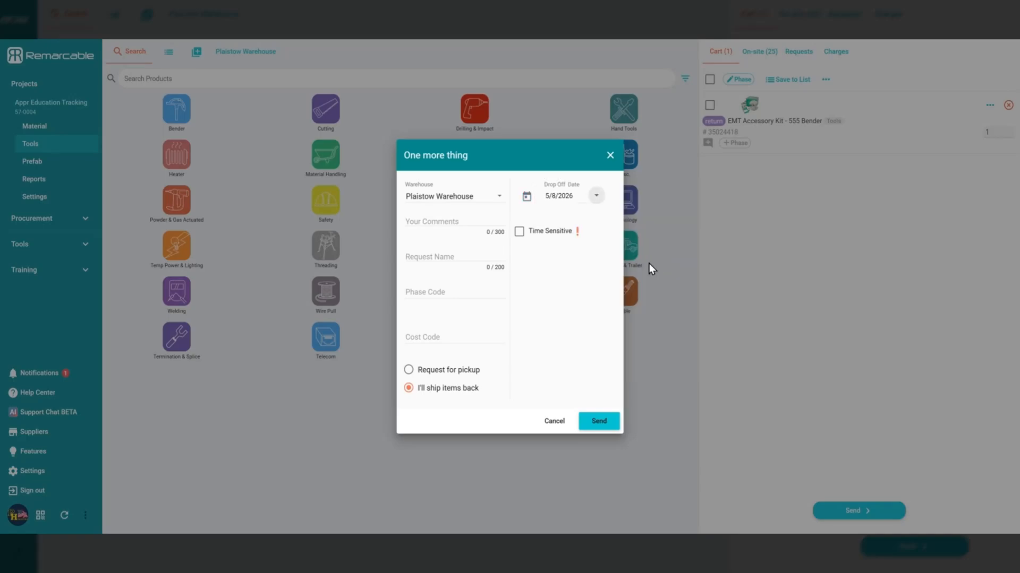
left_click(599, 424)
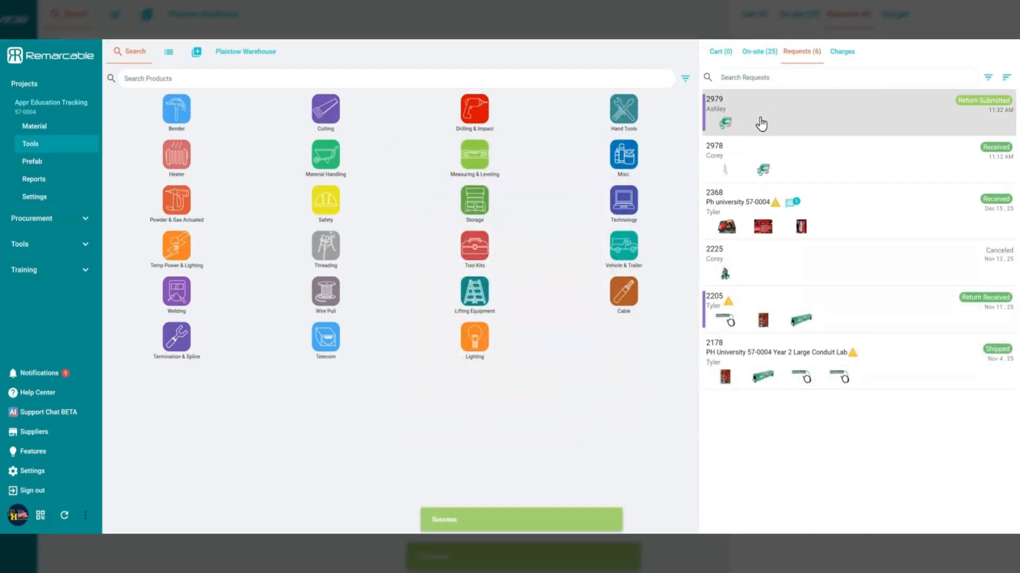
left_click(808, 125)
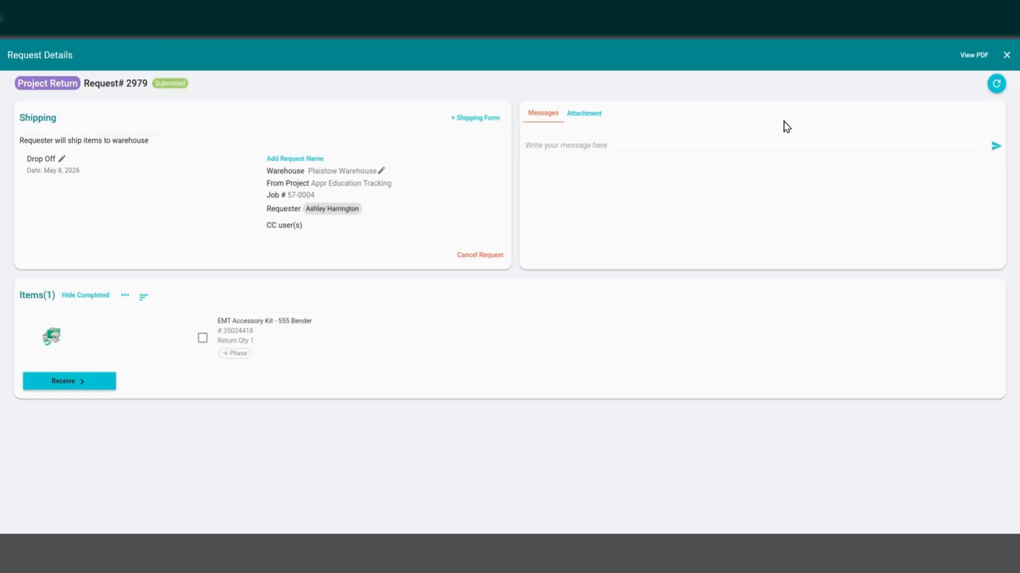